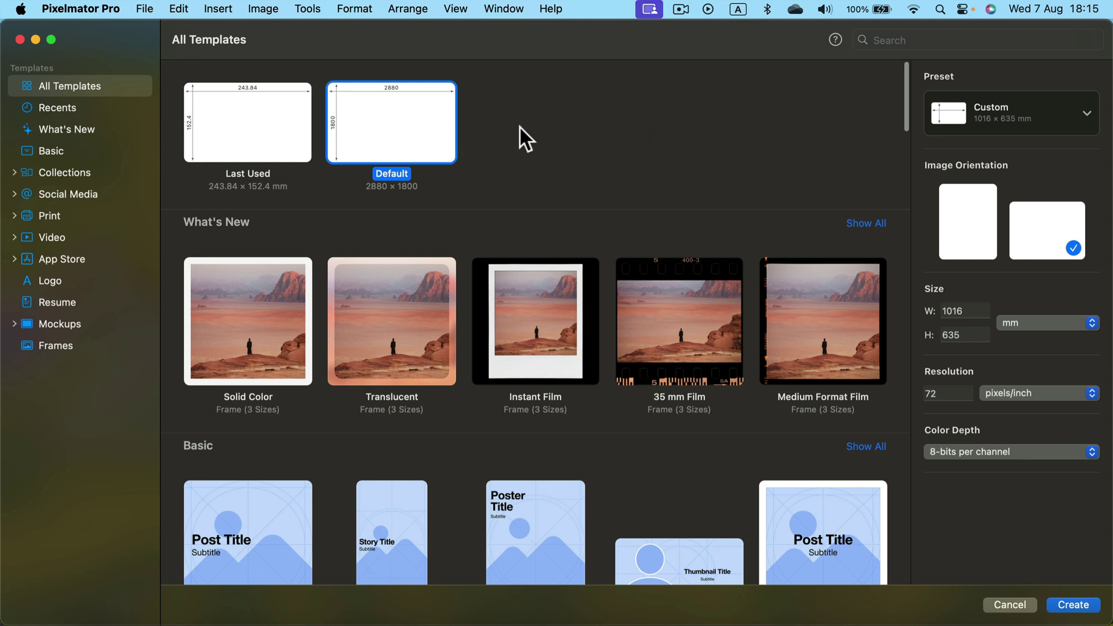
Create a new 2880 × 1800 px document from the Default template, leaving the size preset unchanged.
left_click(1083, 115)
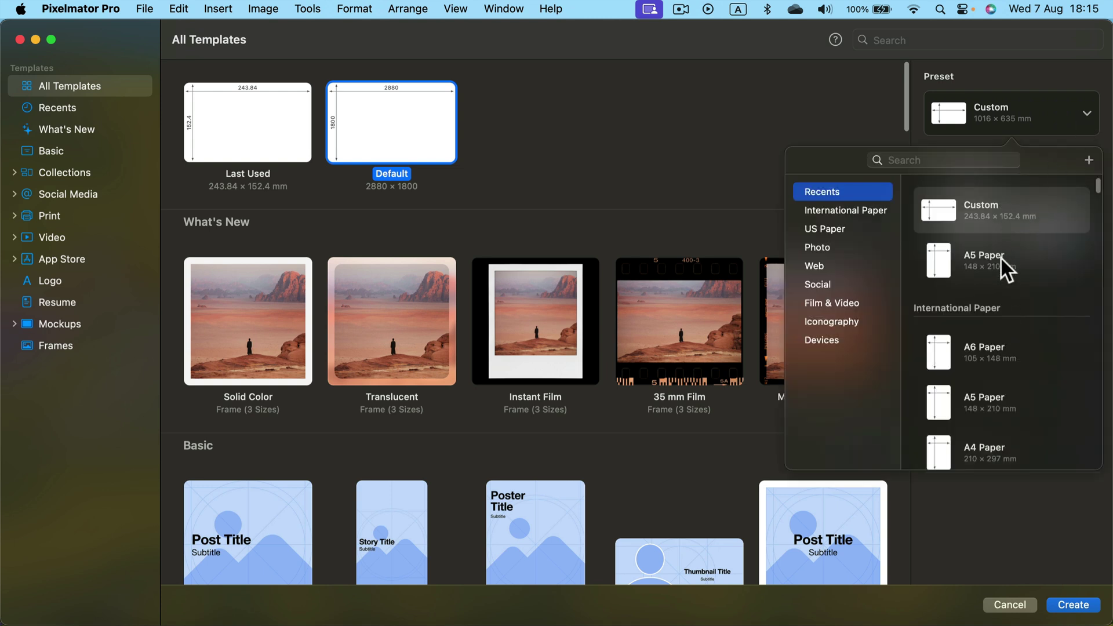
left_click(841, 100)
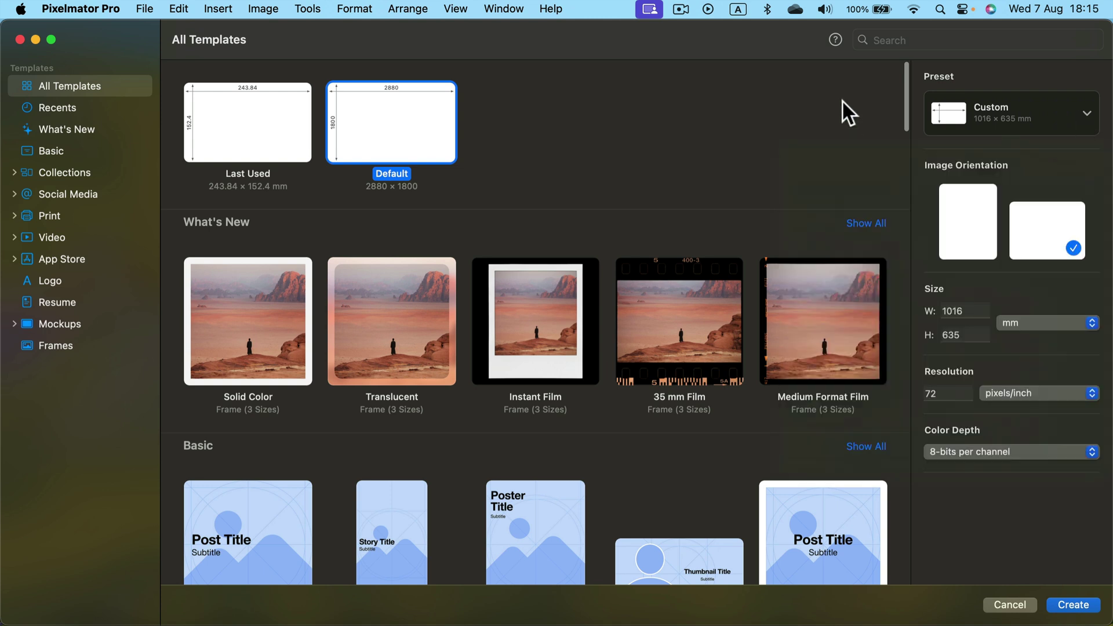
left_click(1079, 606)
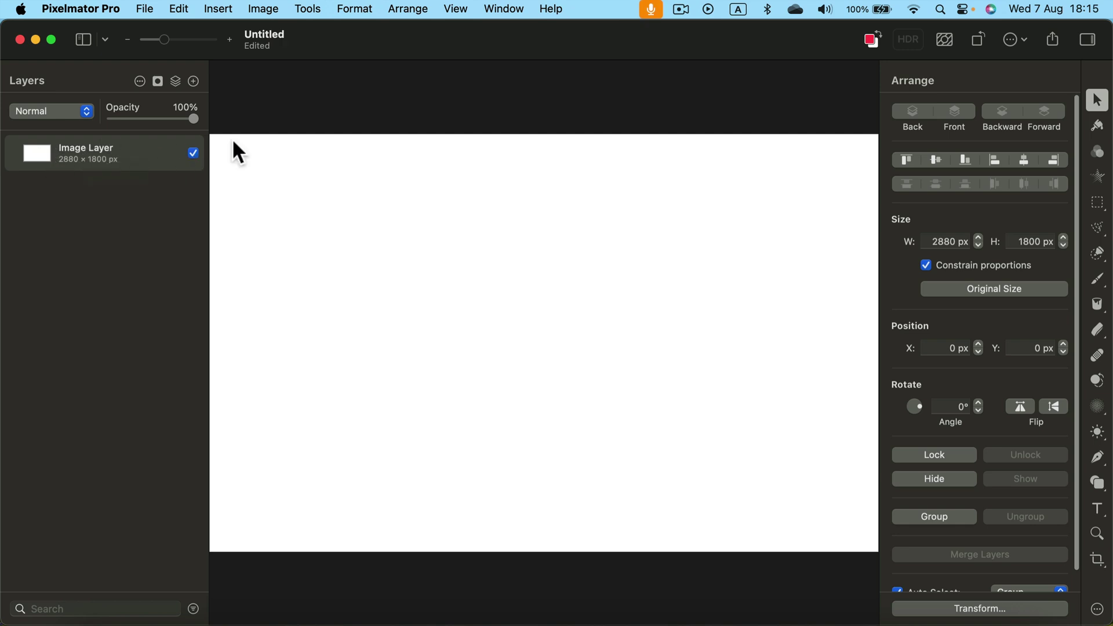
Hide and re-show the white image layer, then view and dismiss its context menu.
left_click(195, 151)
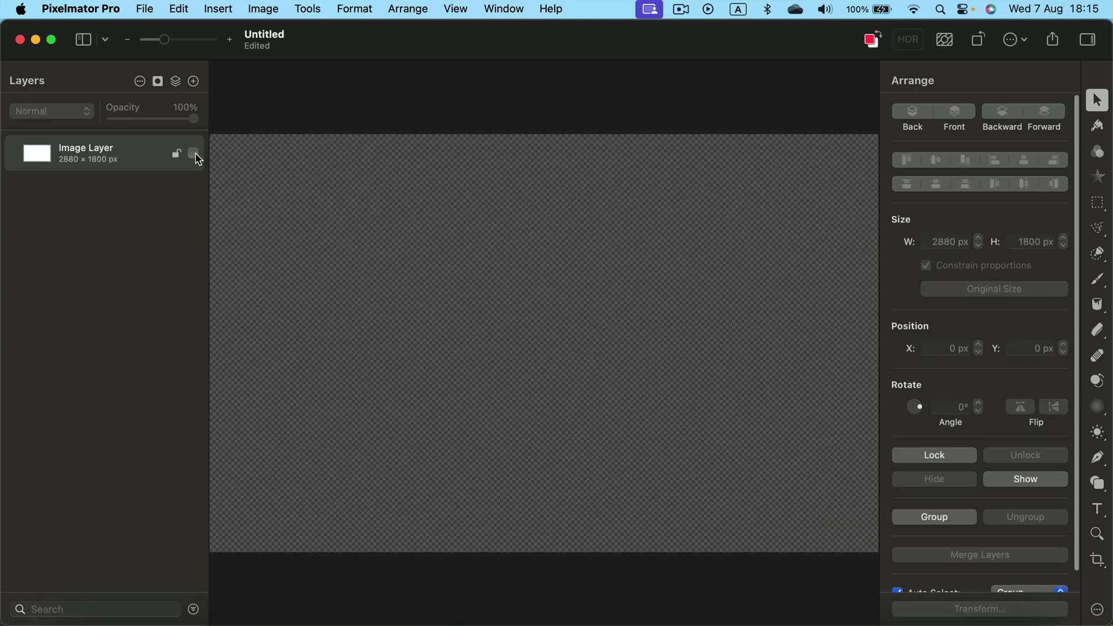
left_click(195, 152)
right_click(152, 149)
left_click(137, 147)
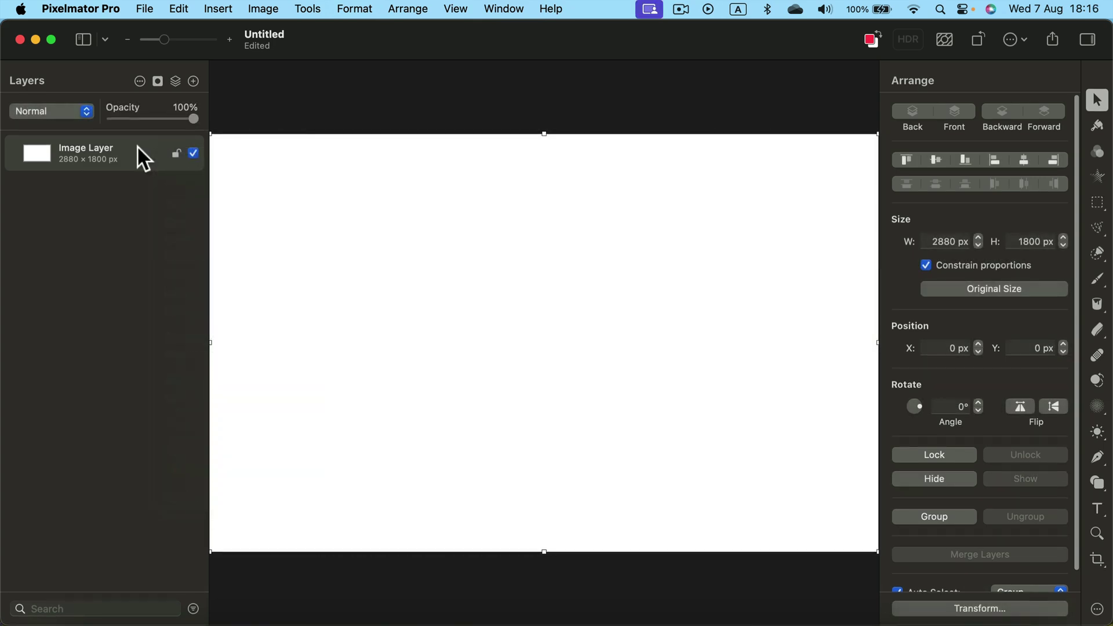
right_click(138, 148)
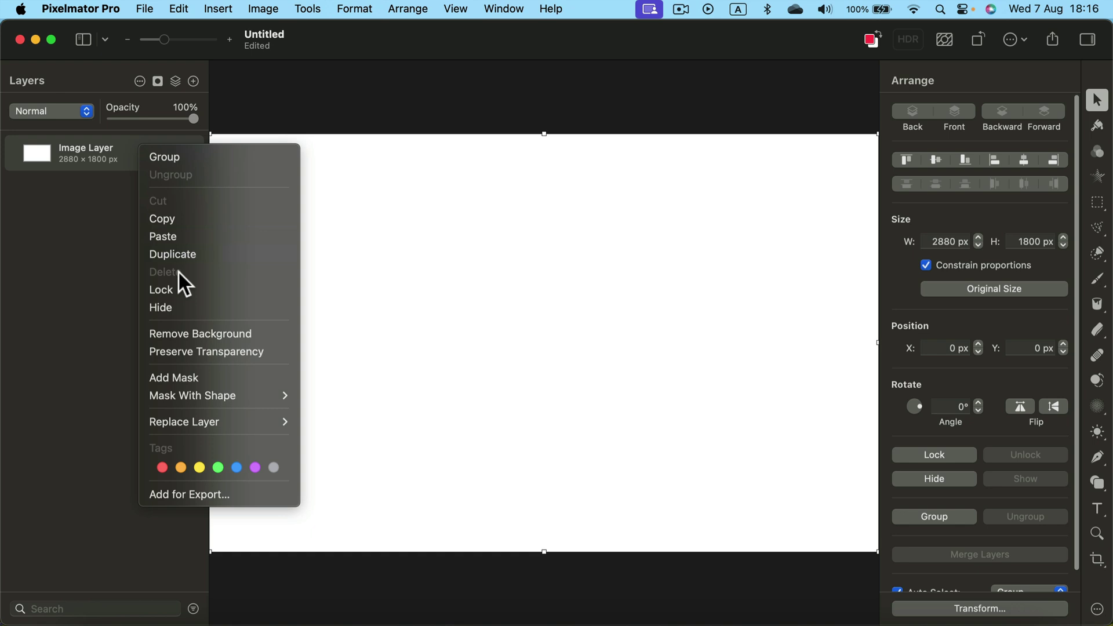
left_click(100, 198)
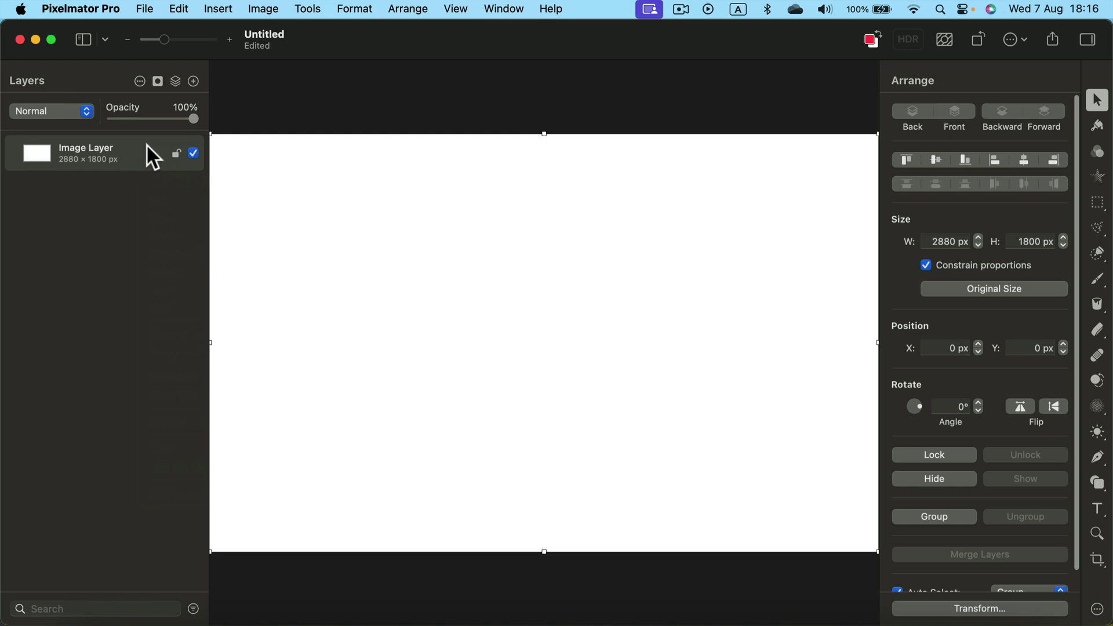
Fill the white canvas with bright green 48FF41 using the Color Fill tool.
left_click(1097, 305)
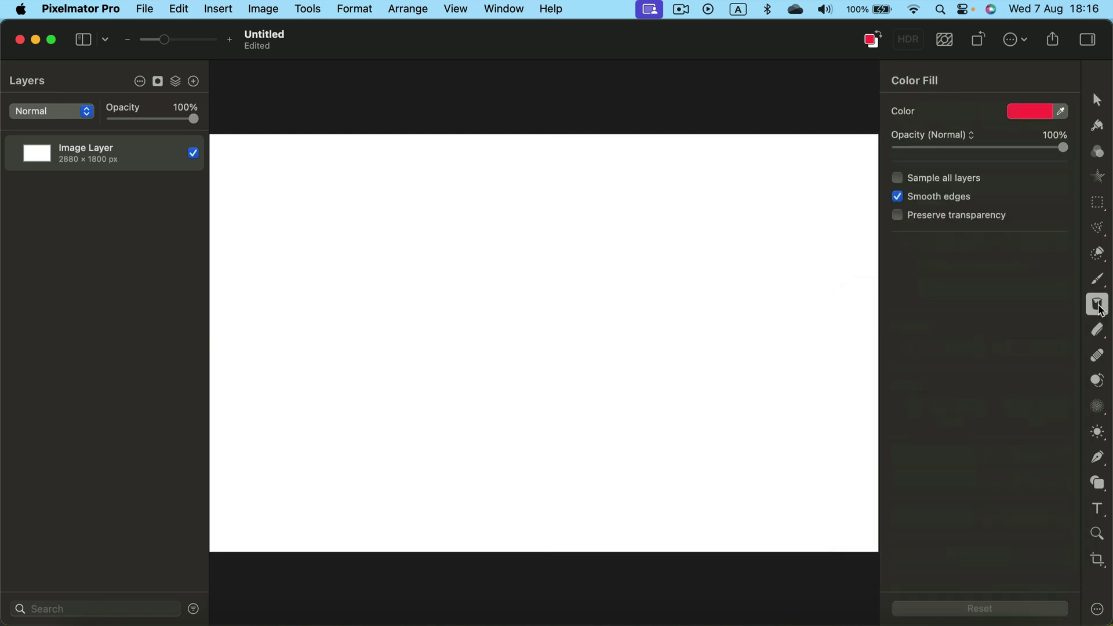
left_click(1028, 113)
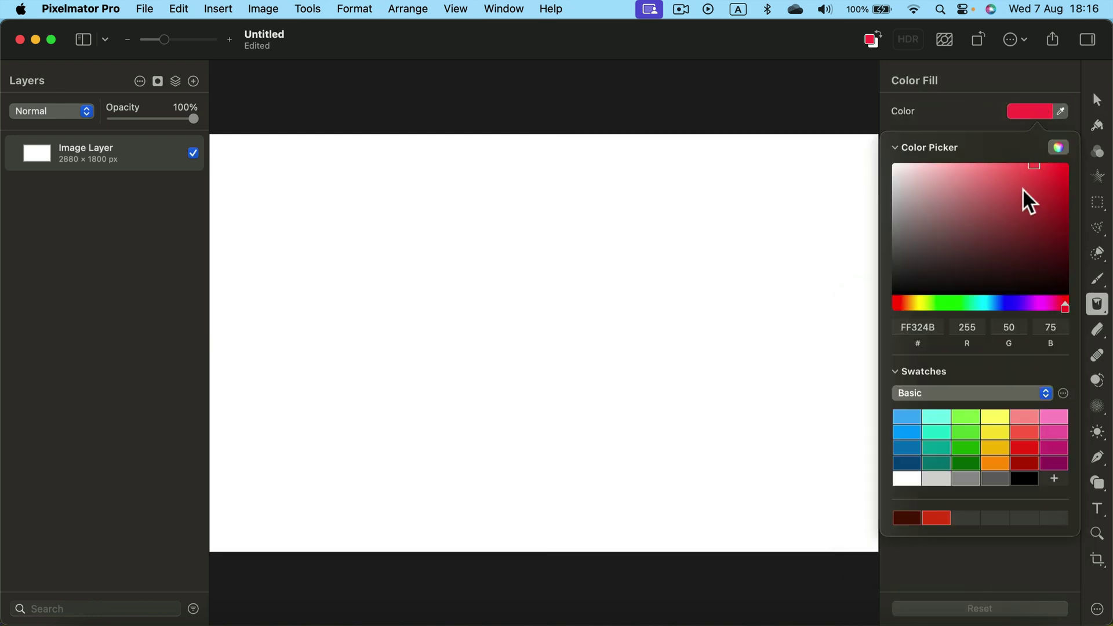
left_click(984, 219)
mouse_move(977, 210)
left_mouse_down()
mouse_move(1050, 187)
mouse_move(982, 200)
left_mouse_up()
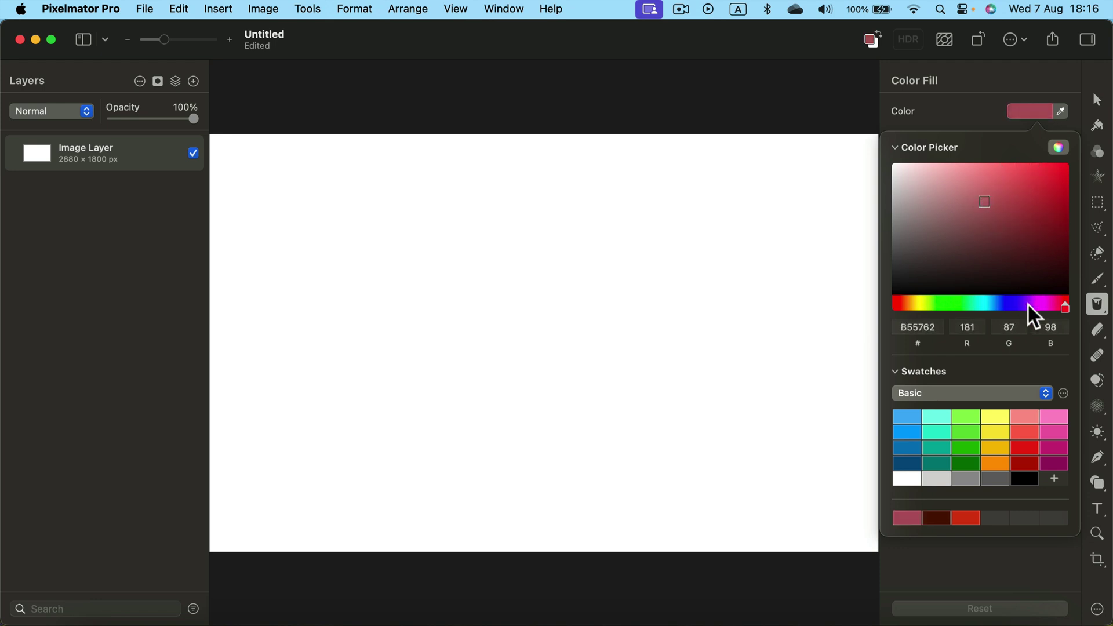
left_click_drag(1026, 303, 950, 304)
left_click(1022, 165)
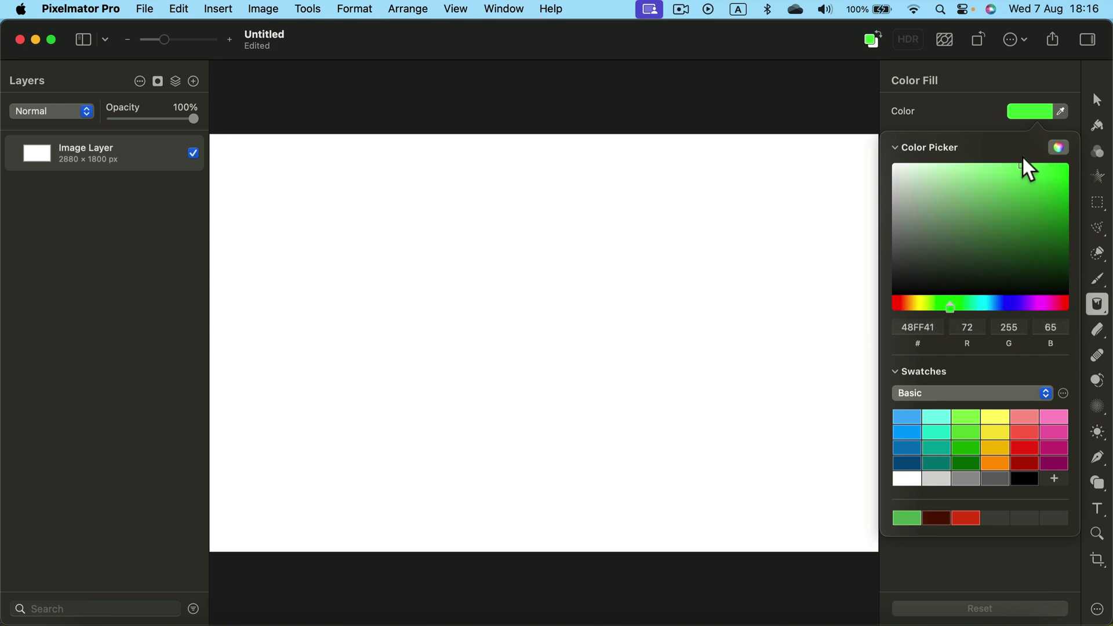
left_click(982, 116)
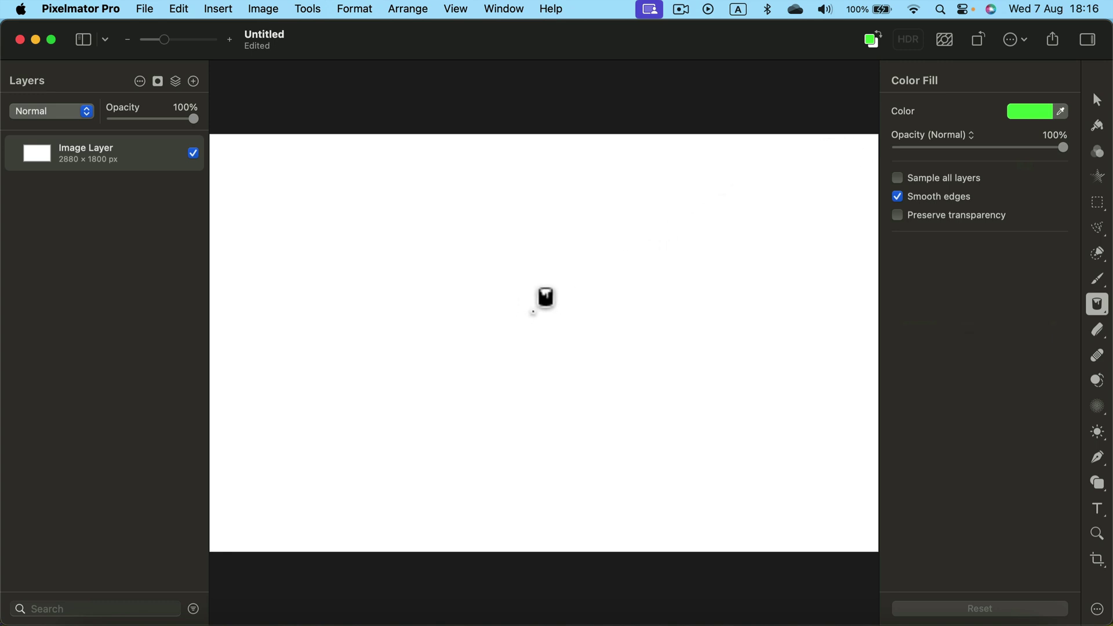
left_click(533, 310)
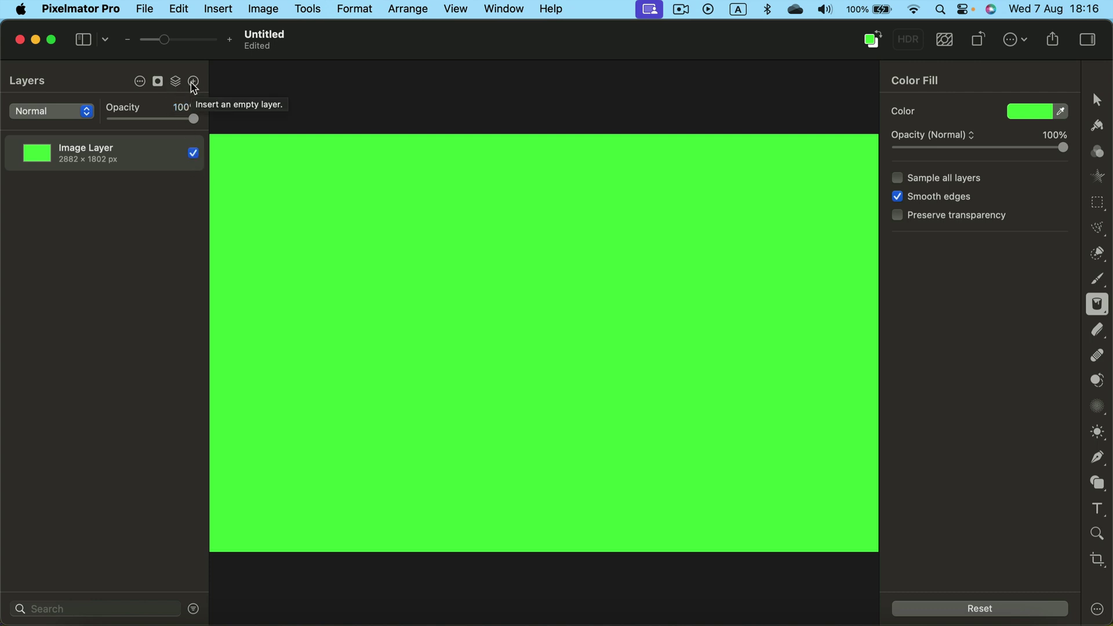
Add an empty layer, then draw a 938 × 790 px dark-red rectangle mid-canvas.
left_click(194, 82)
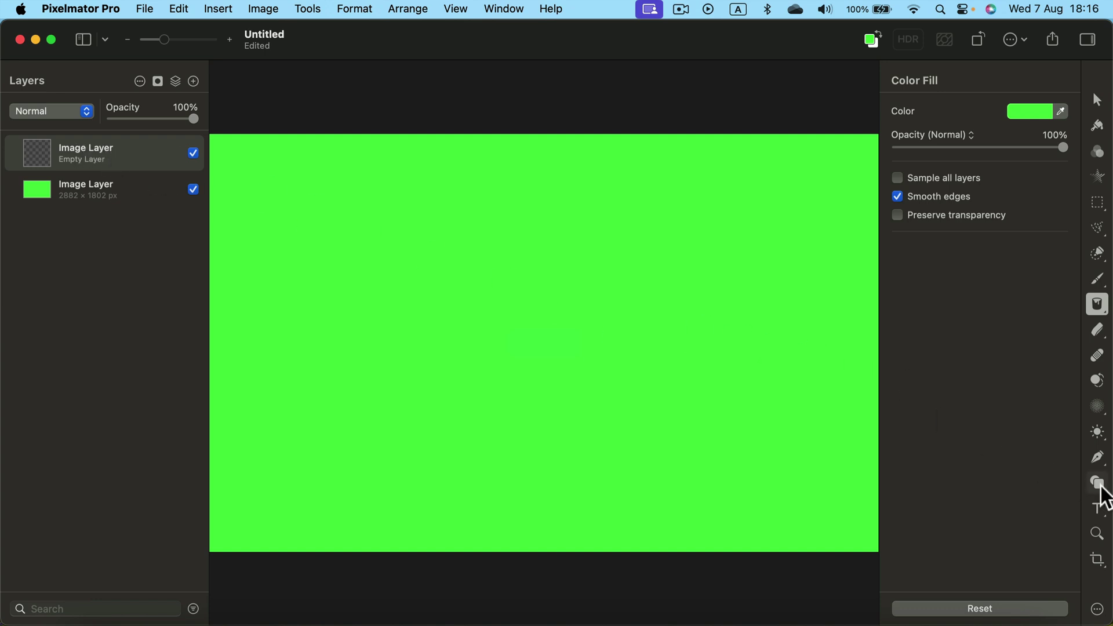
left_click(1100, 489)
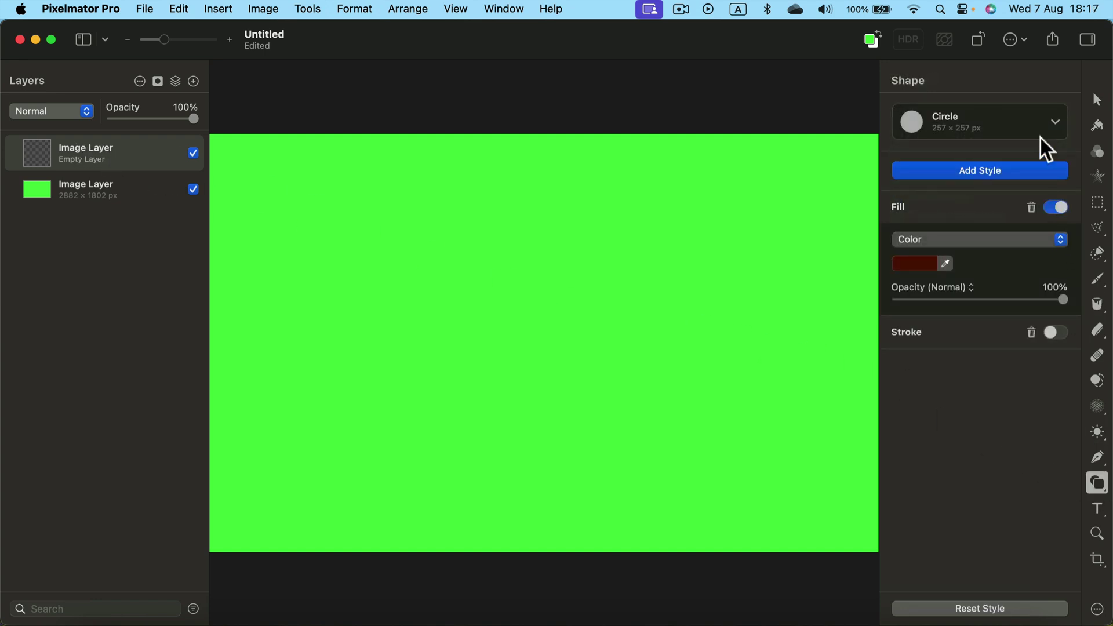
left_click(1052, 123)
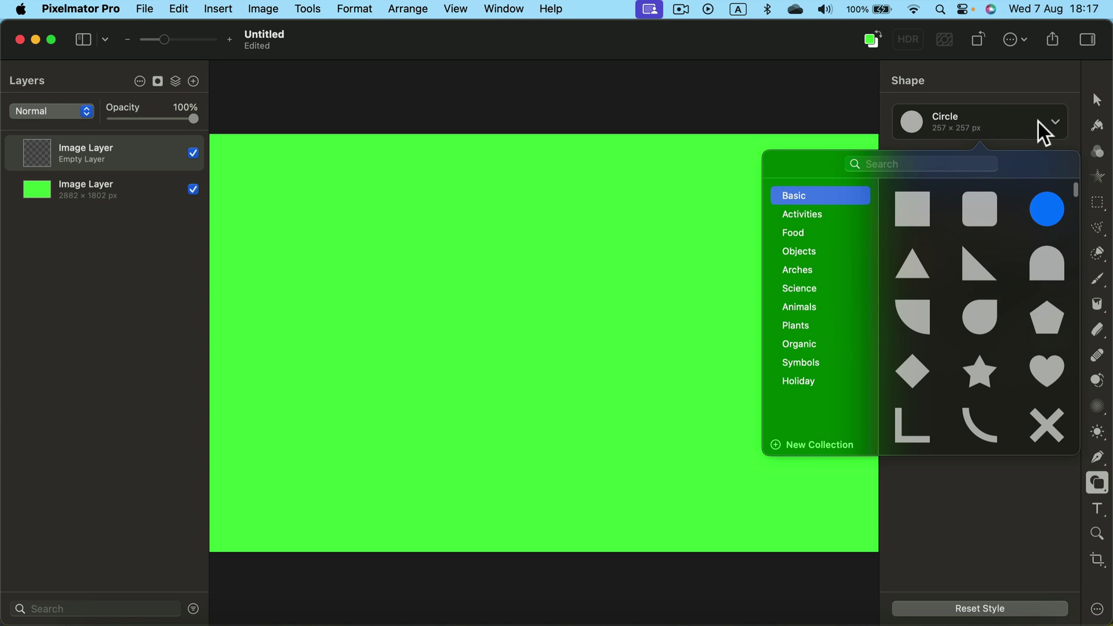
left_click(908, 225)
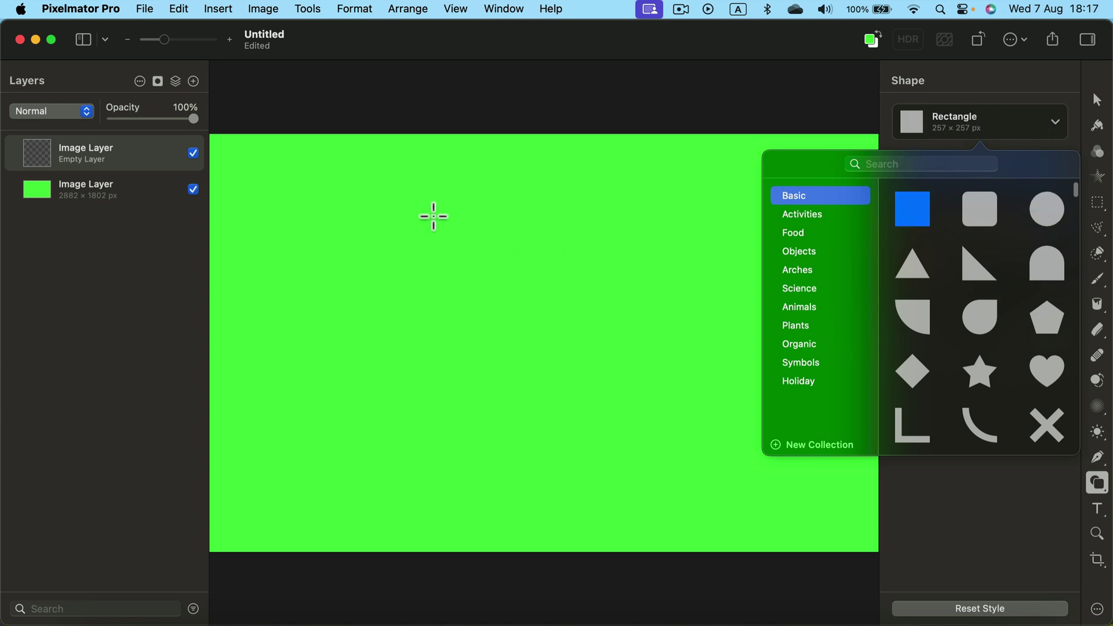
mouse_move(433, 216)
left_mouse_down()
mouse_move(568, 318)
mouse_move(651, 412)
mouse_move(652, 400)
left_mouse_up()
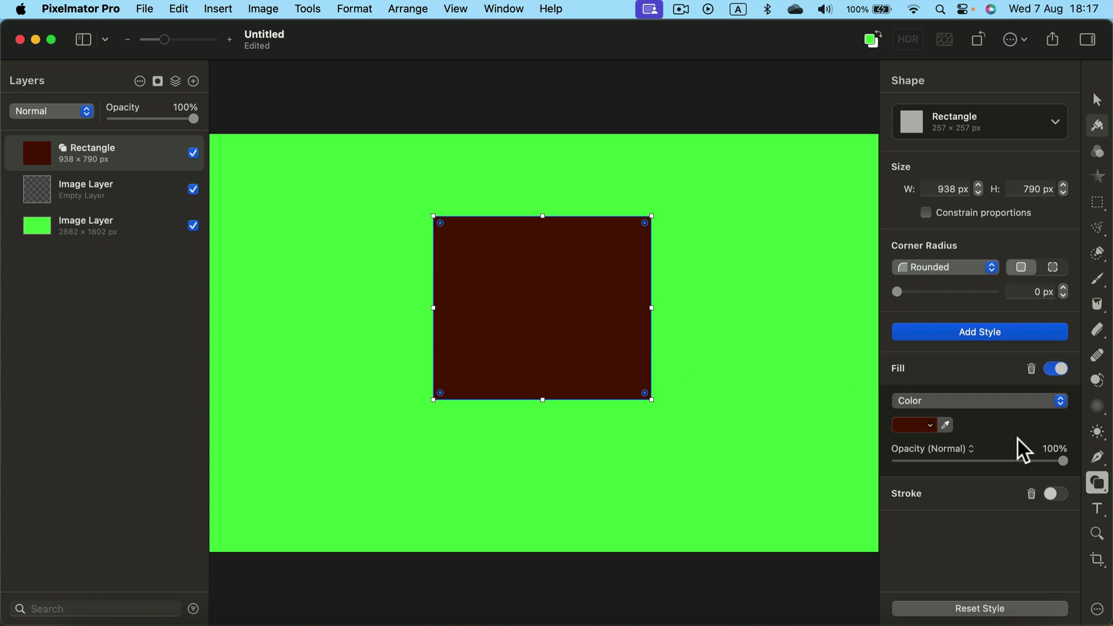
left_click(913, 426)
left_click_drag(774, 291, 888, 242)
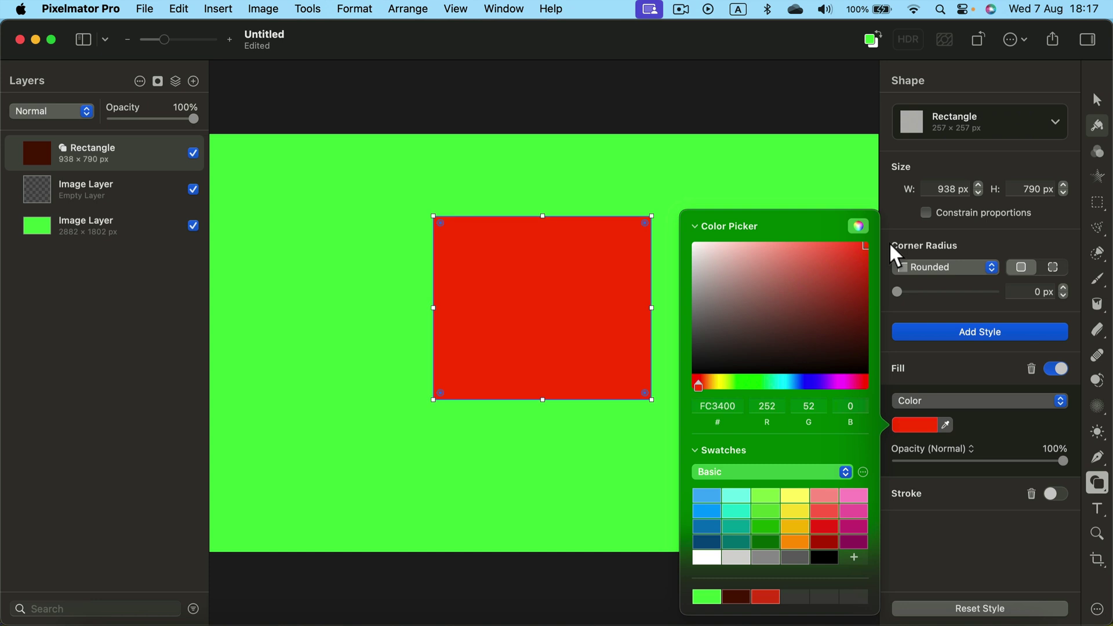
left_click(988, 401)
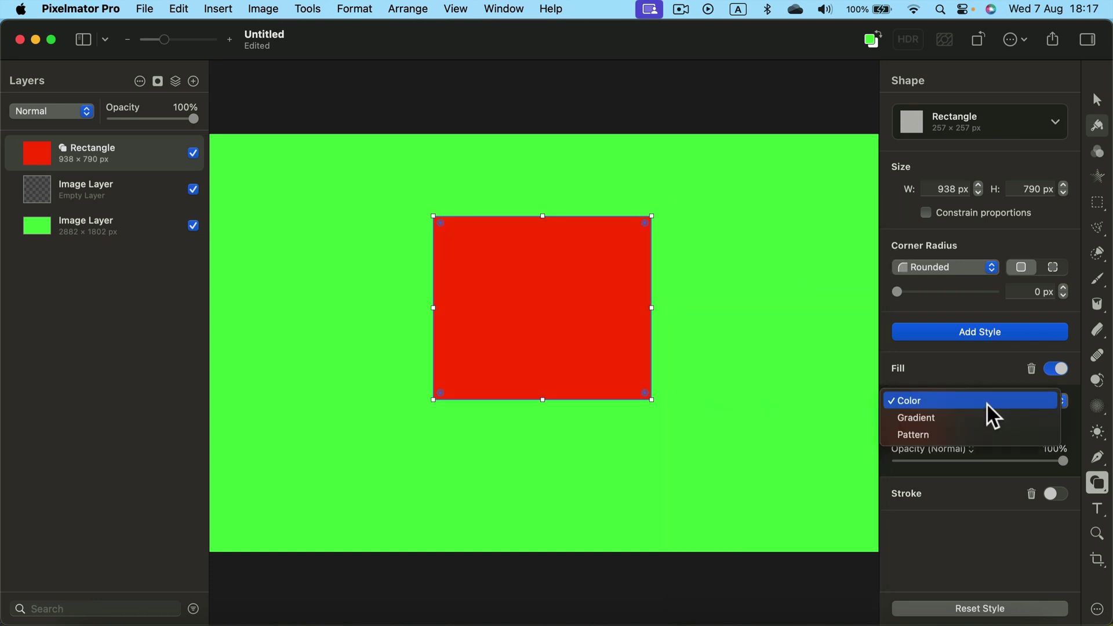
left_click(982, 417)
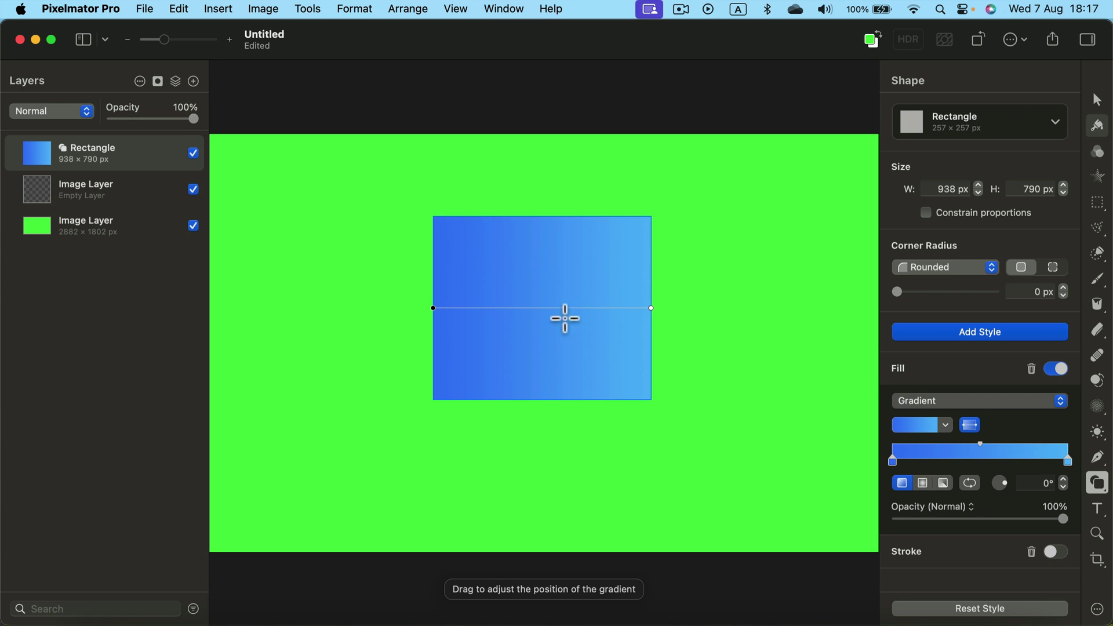
left_click(951, 399)
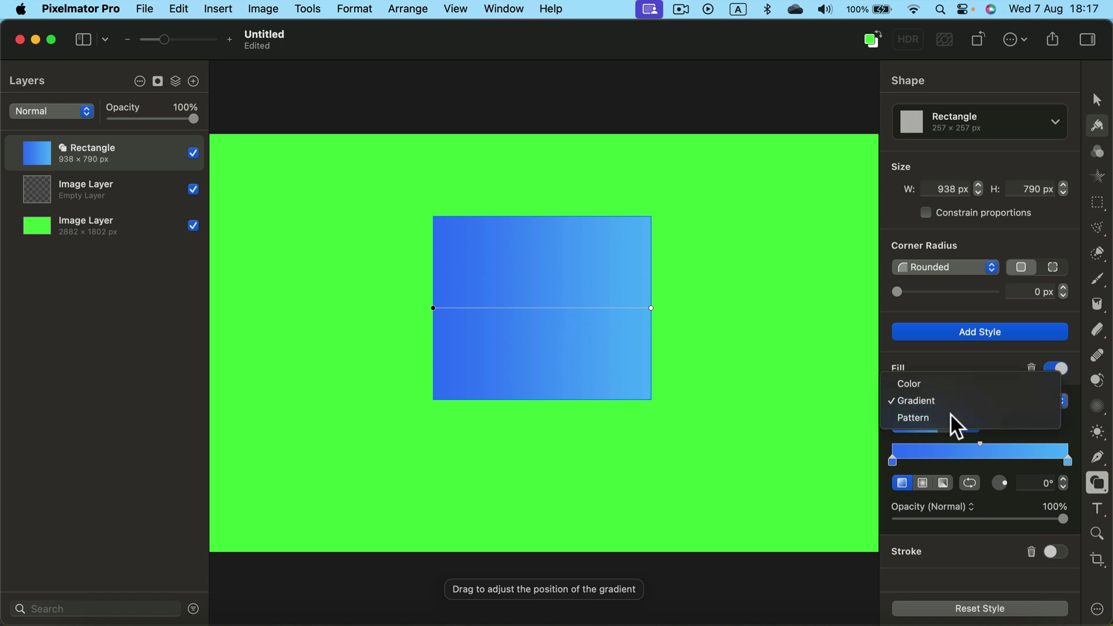
left_click(952, 416)
left_click(953, 399)
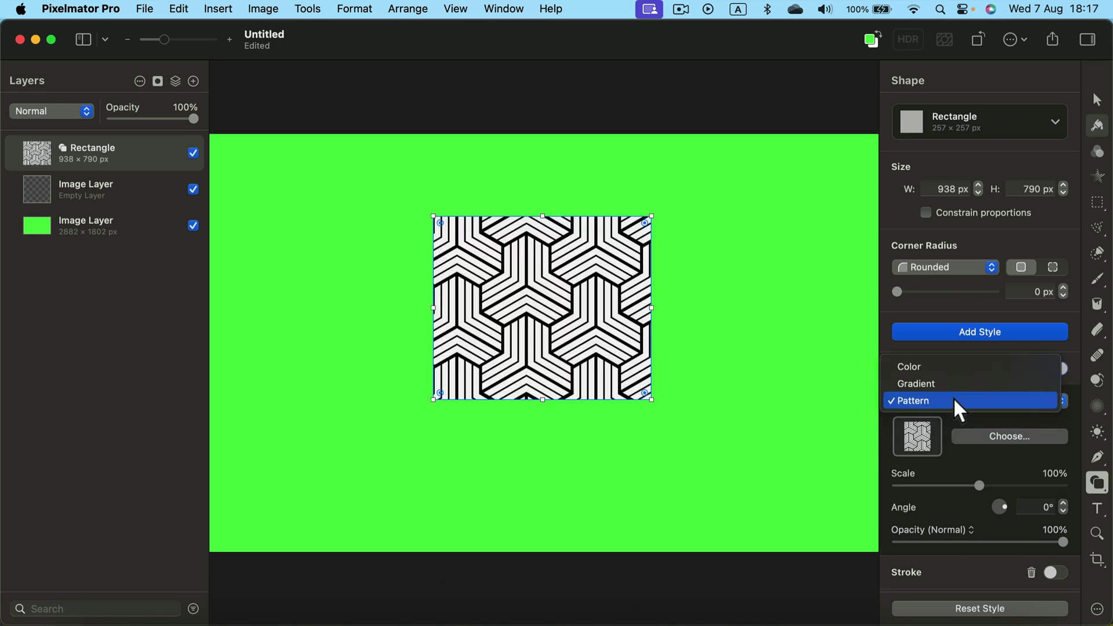
left_click(957, 367)
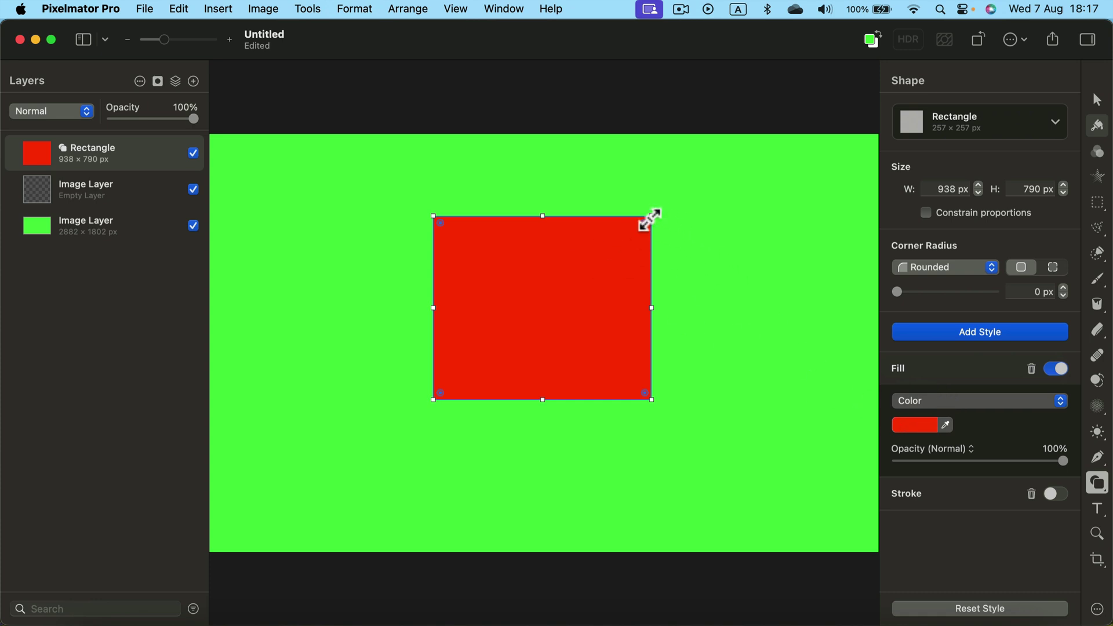
Zoom out and drag the rectangle's top-right and bottom-left handles to the canvas corners.
left_click_drag(651, 216, 792, 153)
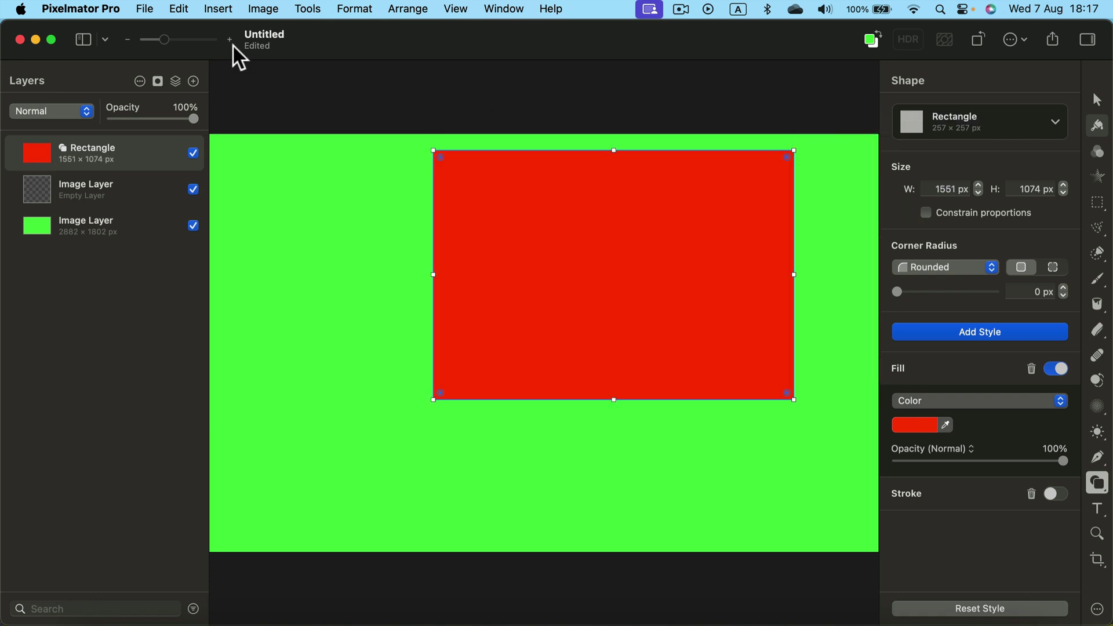
left_click_drag(159, 38, 160, 38)
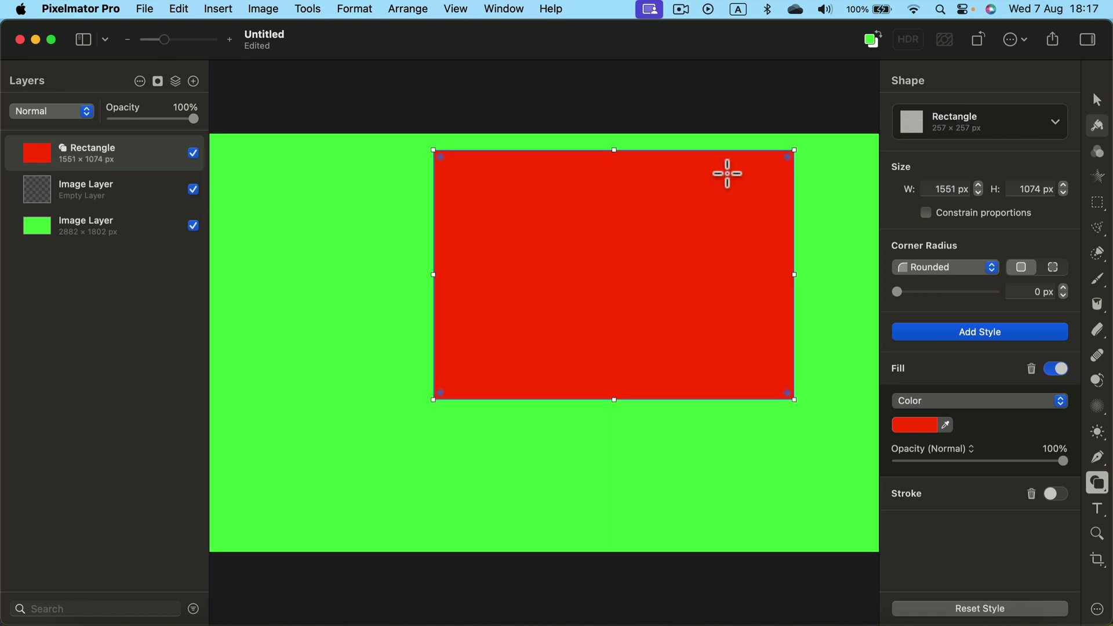
key("super+minus")
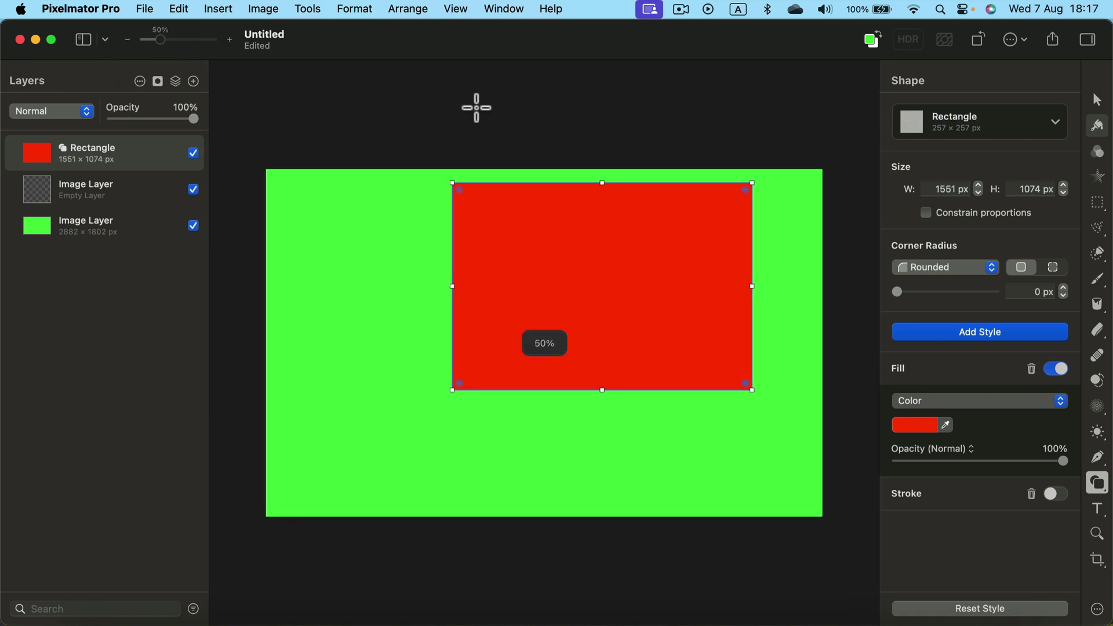
left_click_drag(752, 183, 817, 171)
left_click_drag(453, 389, 268, 515)
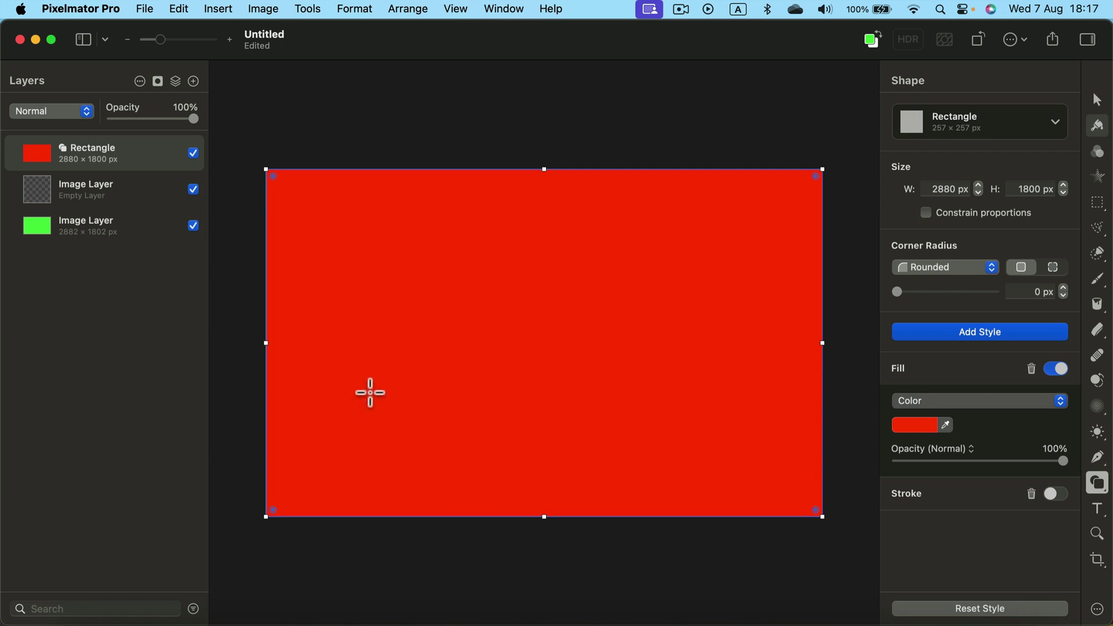
Delete the empty image layer and the green image layer, keeping only the Rectangle.
right_click(115, 188)
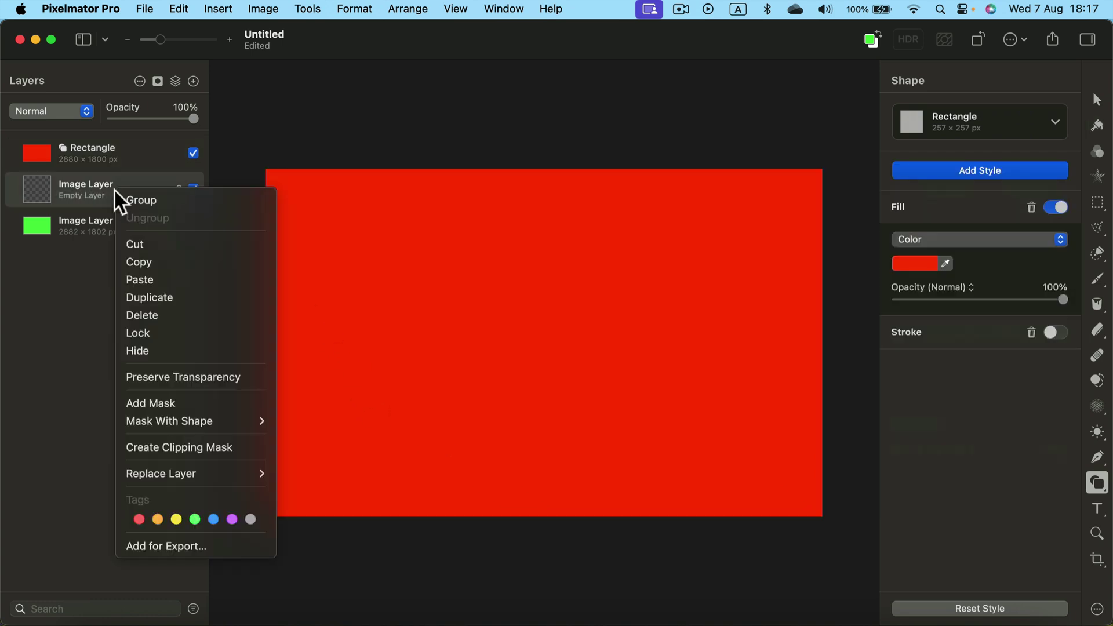
left_click(179, 315)
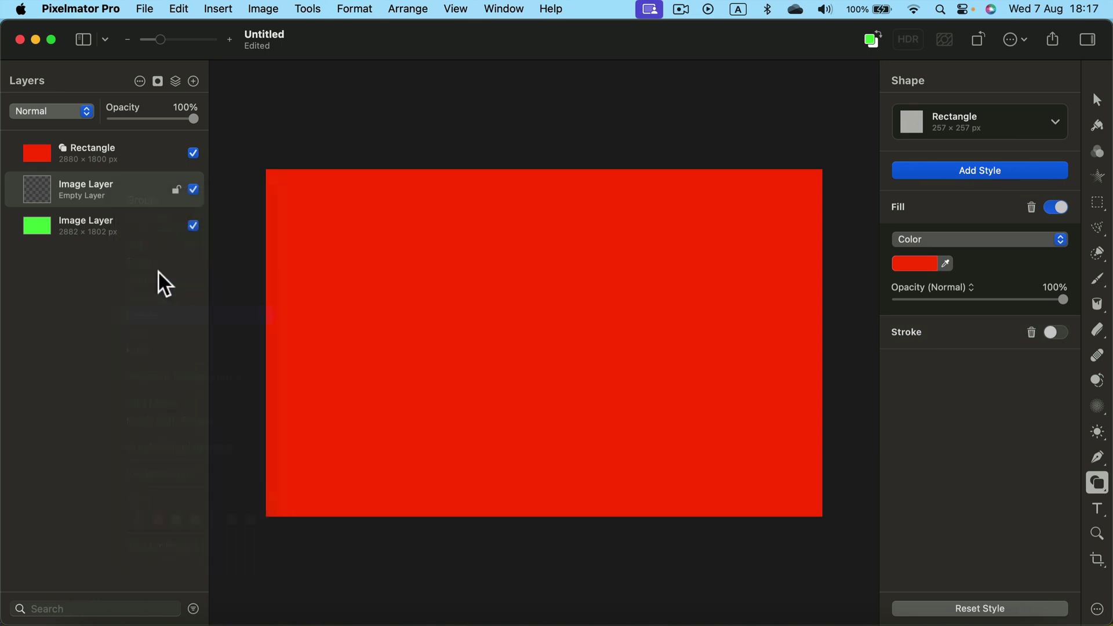
right_click(139, 186)
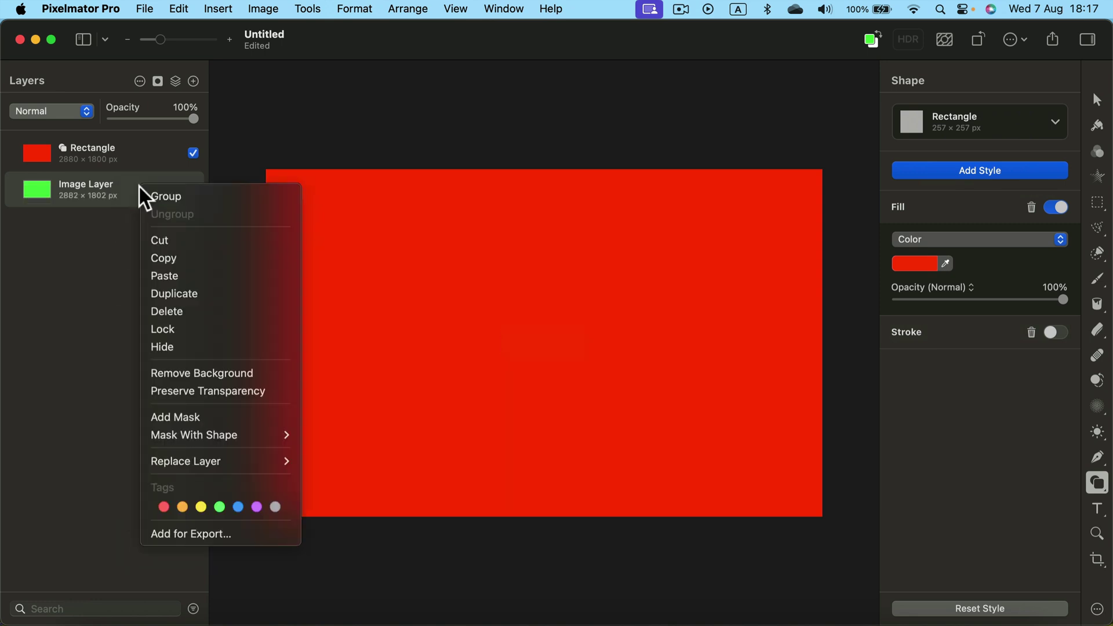
left_click(193, 308)
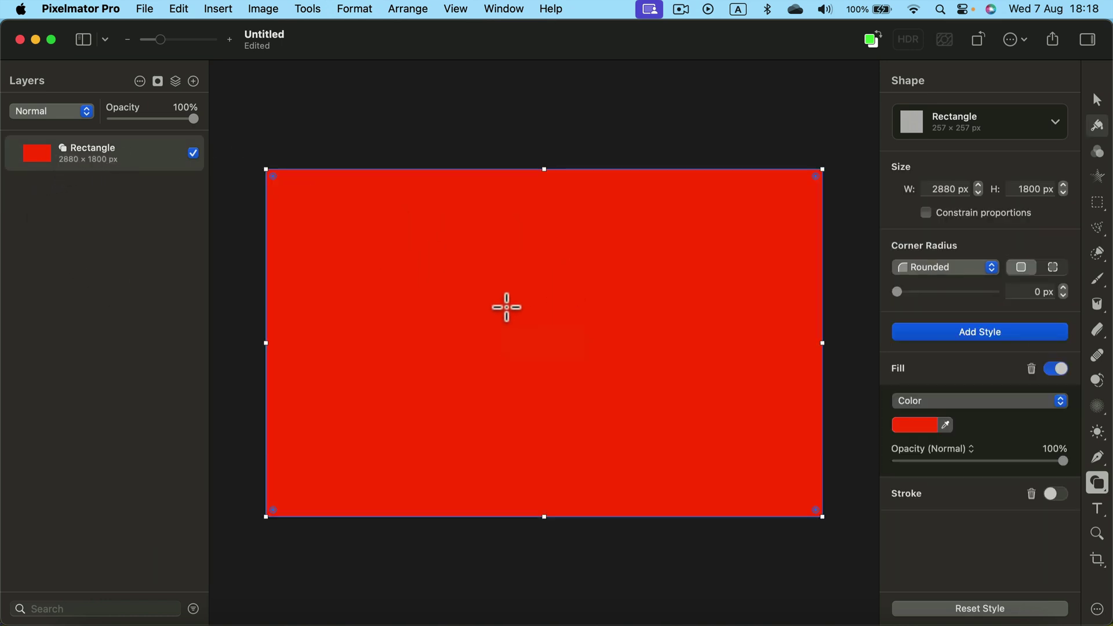
Change the rectangle's Fill color from red to gray 949494.
left_click(921, 427)
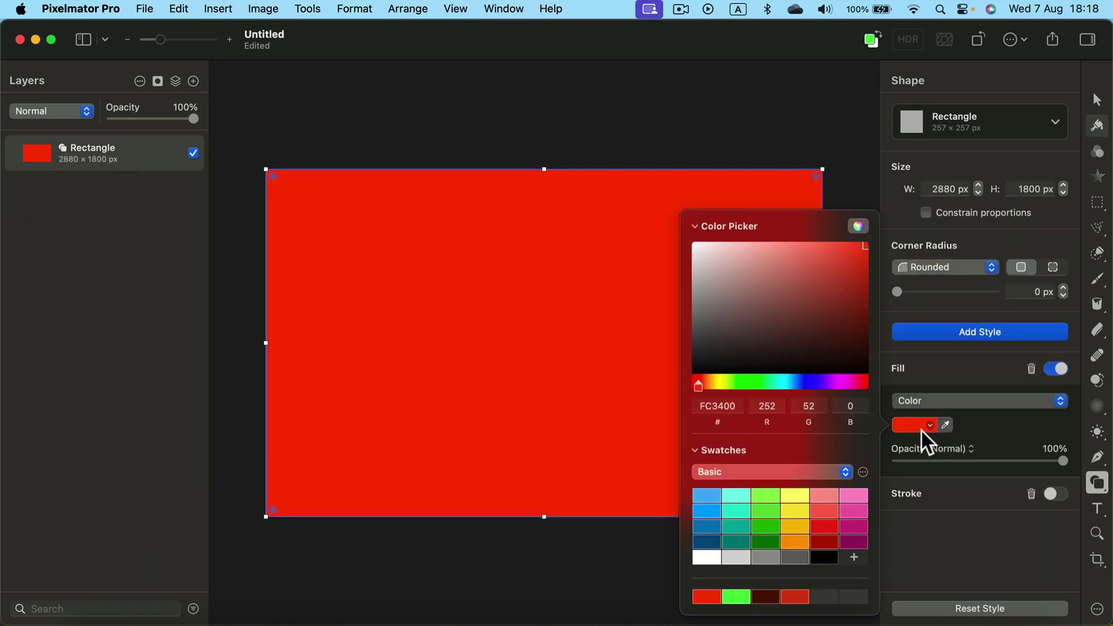
left_click(744, 379)
mouse_move(760, 313)
left_mouse_down()
mouse_move(850, 247)
mouse_move(784, 248)
mouse_move(668, 225)
mouse_move(614, 305)
left_mouse_up()
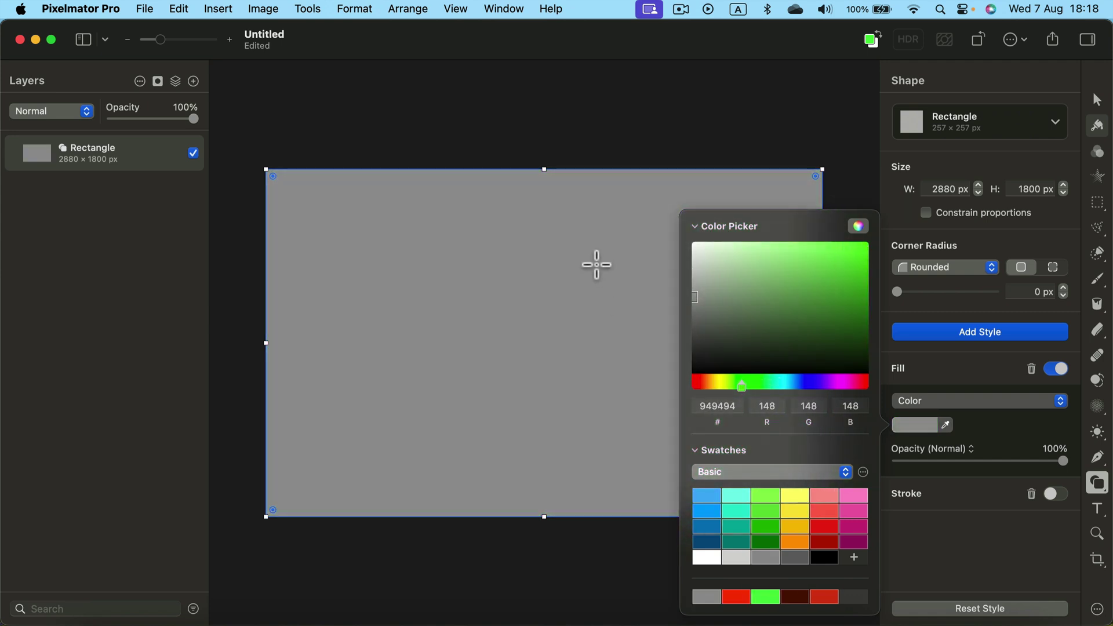
left_click(163, 153)
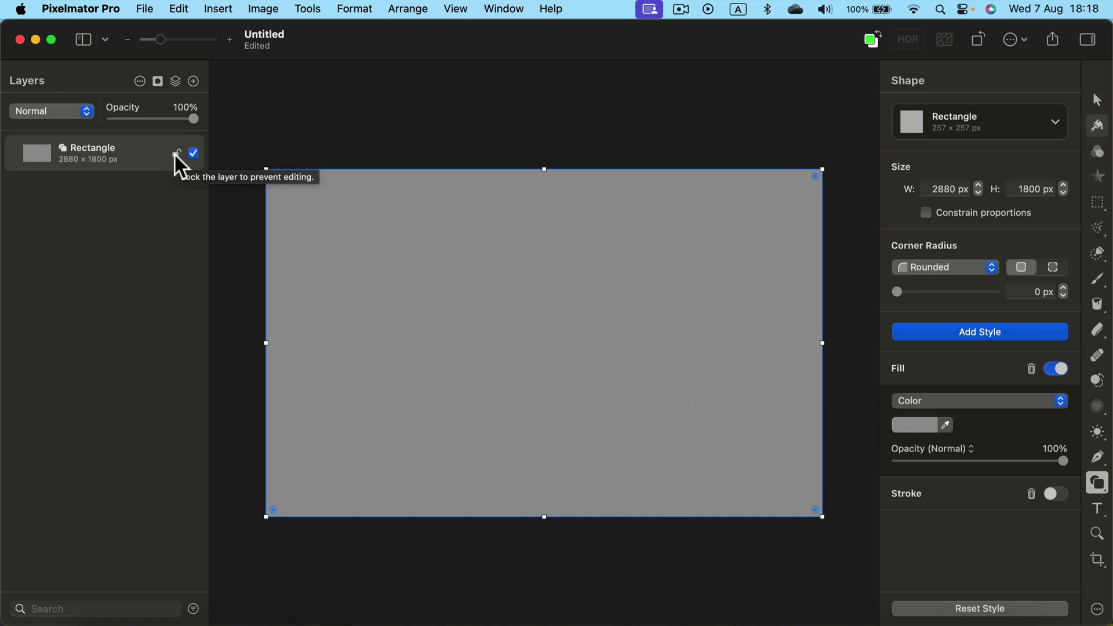
Lock the Rectangle layer and confirm Arrange-tool marquee drags no longer select it.
left_click(176, 153)
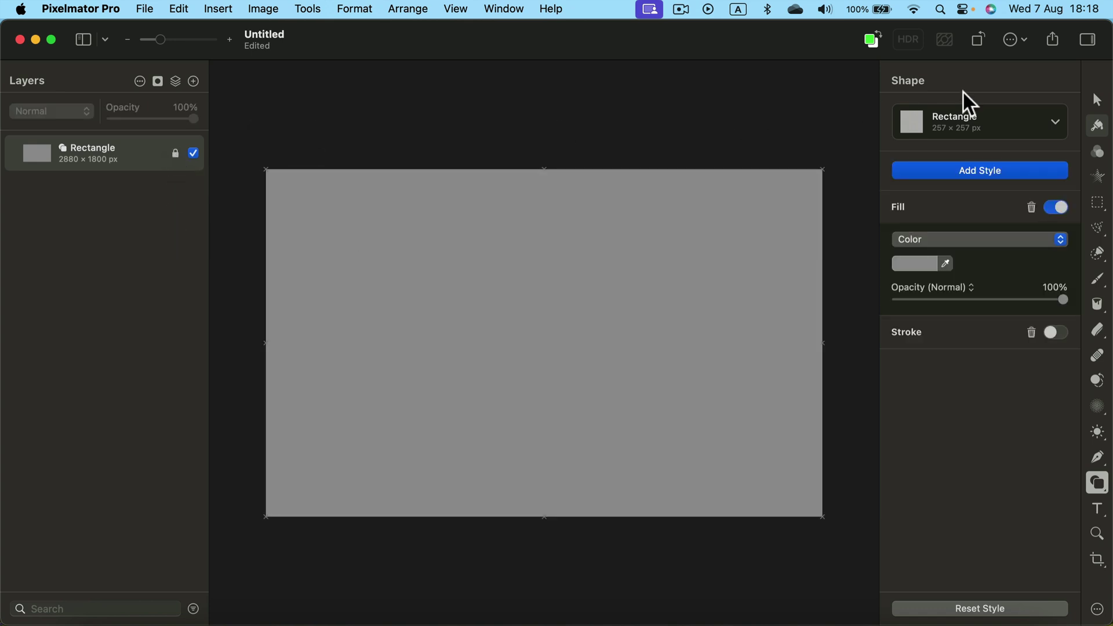
left_click(1097, 100)
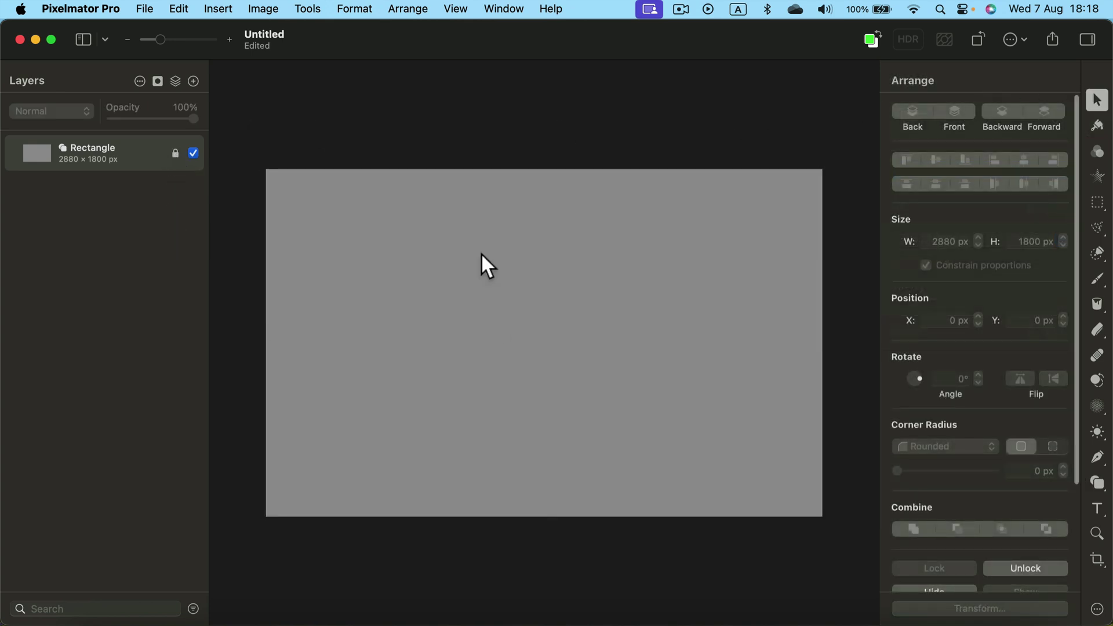
left_click_drag(399, 222, 579, 357)
left_click_drag(400, 188, 684, 353)
left_click_drag(434, 201, 765, 416)
left_click_drag(540, 299, 669, 401)
left_click_drag(395, 217, 748, 408)
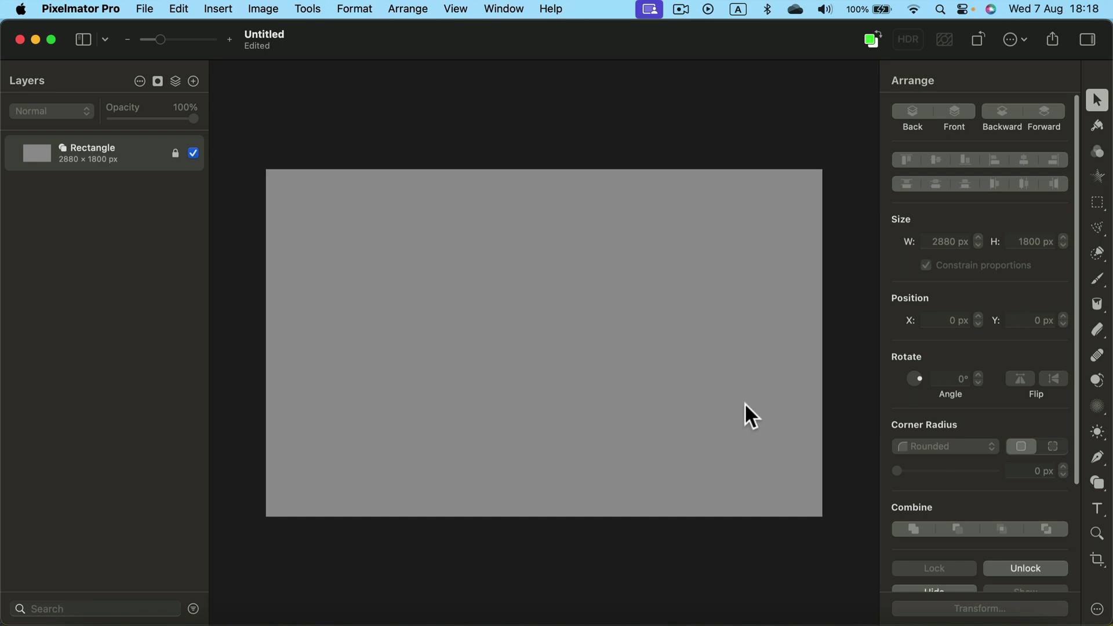